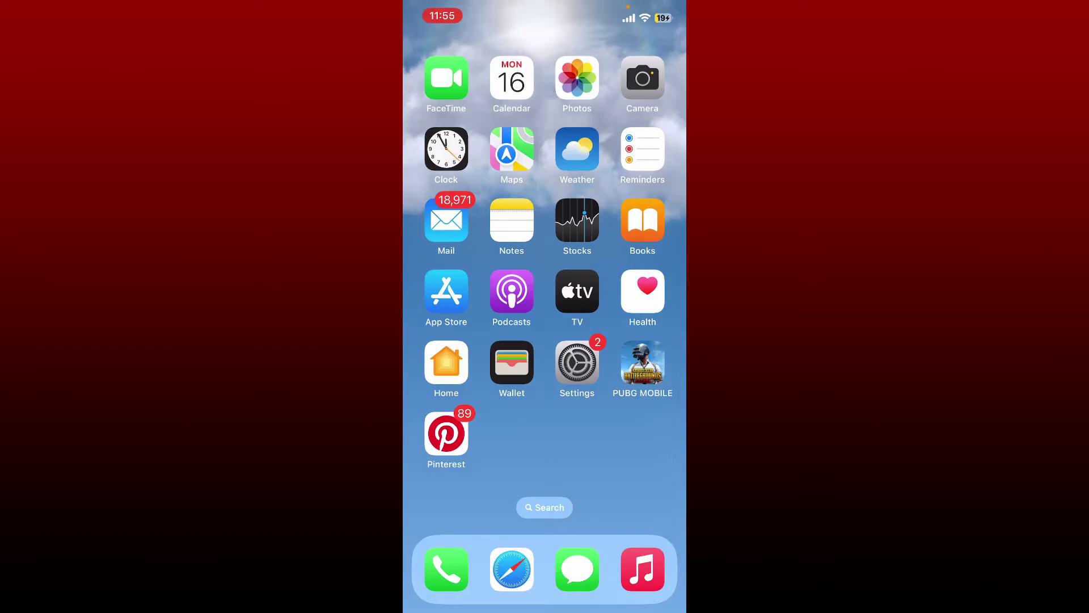
scroll(544, 306, "right", 1)
scroll(544, 307, "right", 1)
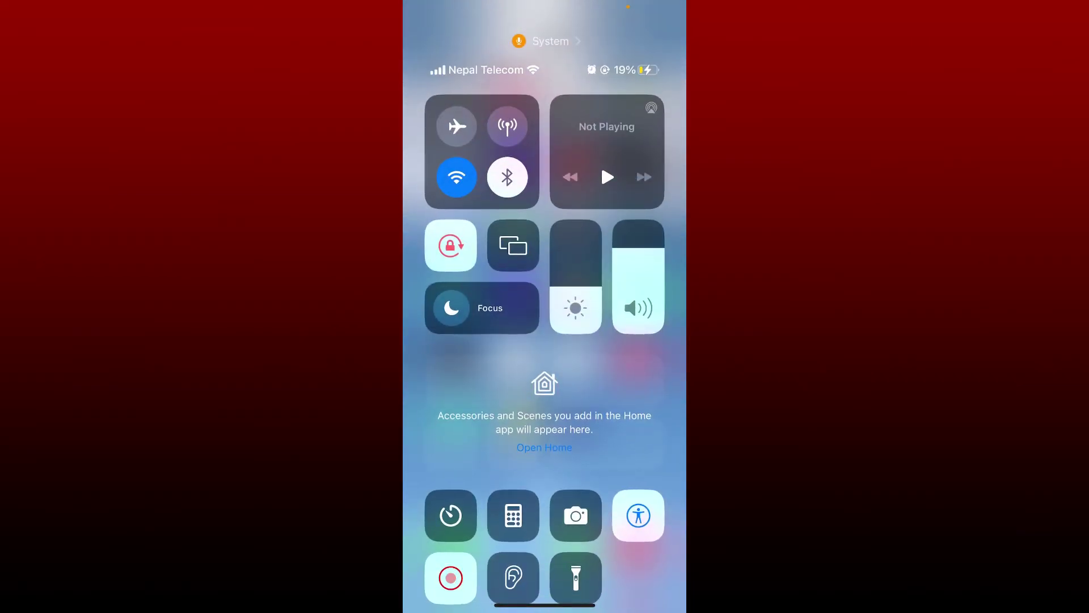
Expand the connectivity panel, then swipe back to the first page of apps.
left_click(482, 152)
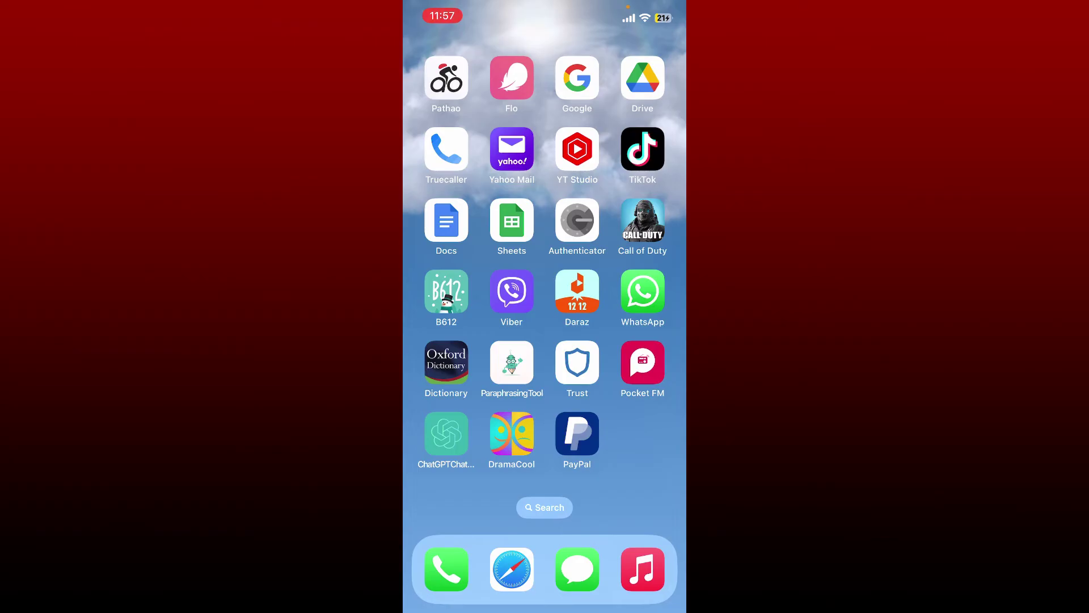
left_click_drag(460, 341, 647, 341)
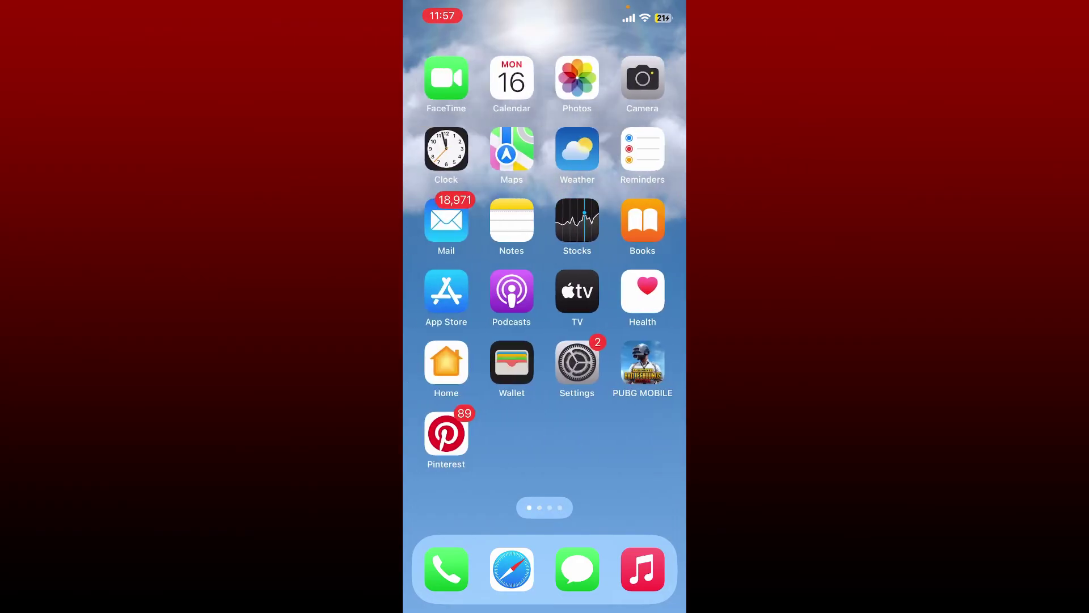
Search the App Store for 'paypal' and confirm PayPal is already installed.
left_click(445, 359)
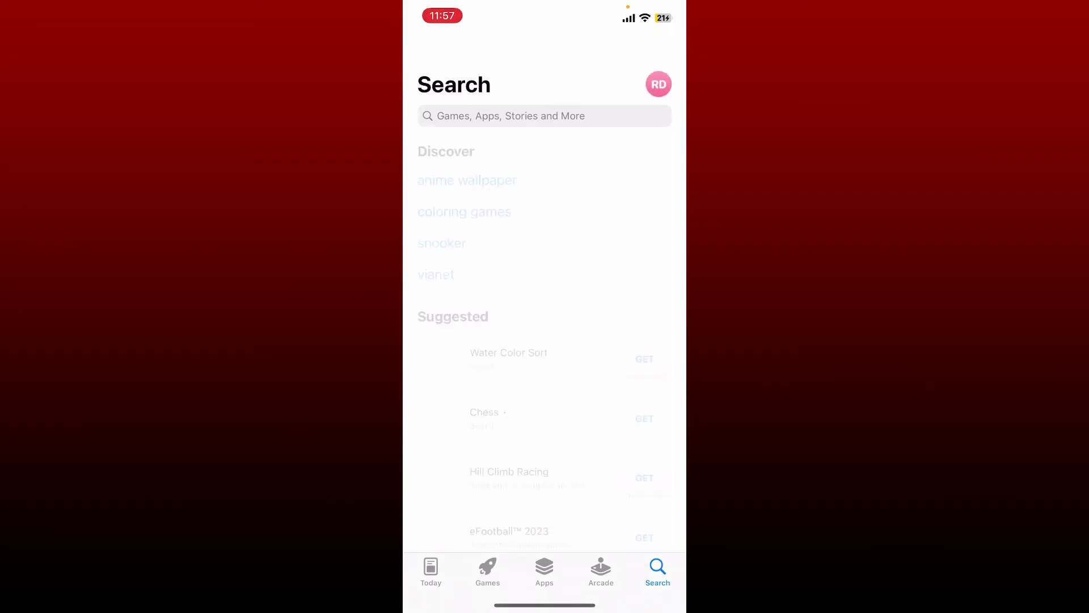
left_click(545, 114)
type("p")
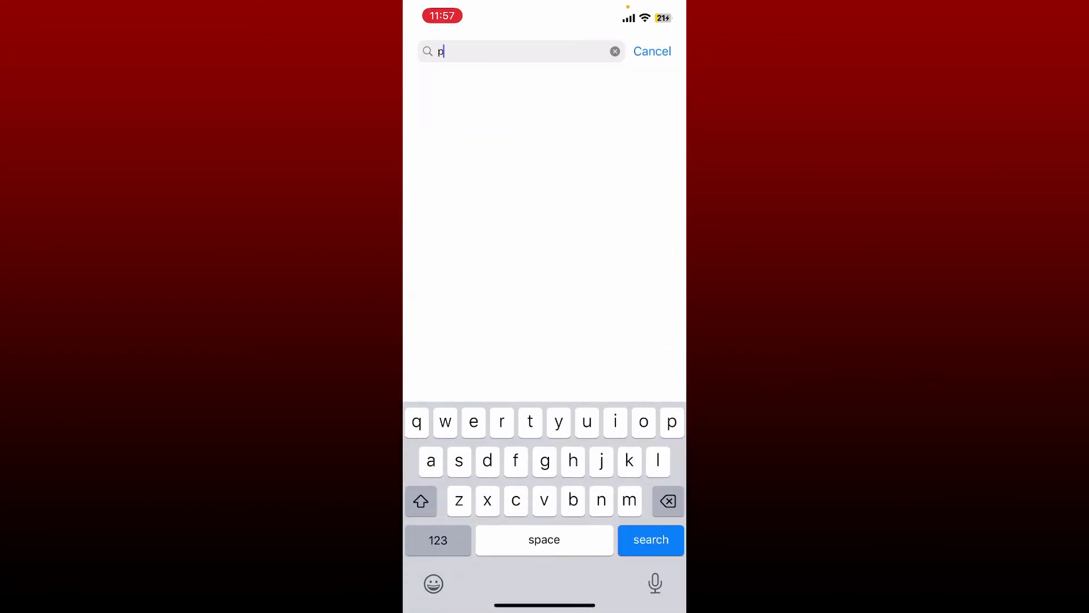
type("aypal")
key("Return")
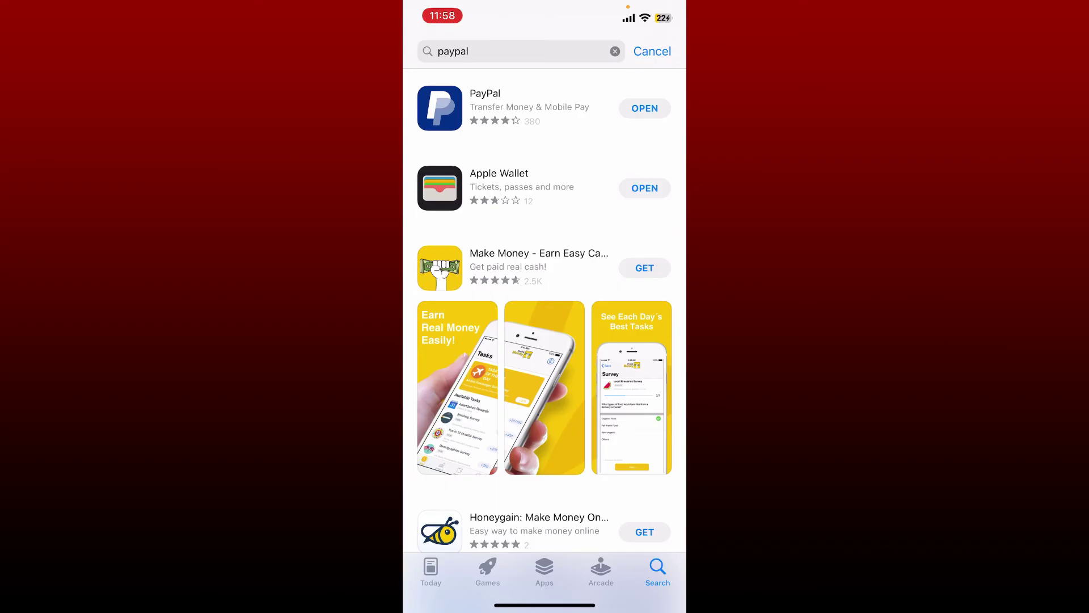
Swipe up from the bottom edge to leave the App Store for the home screen.
left_click_drag(546, 606, 545, 384)
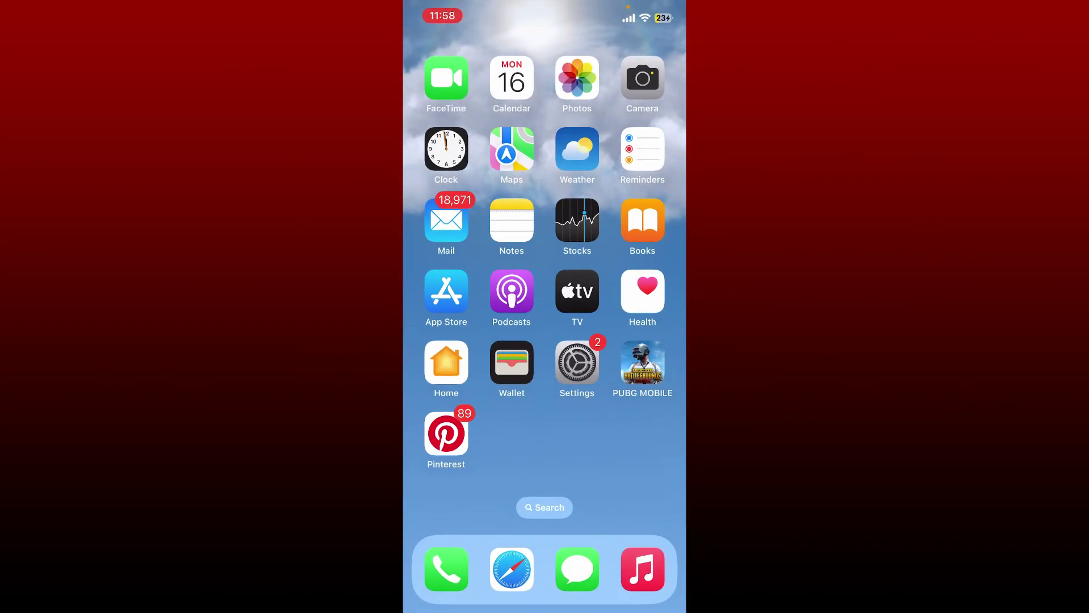